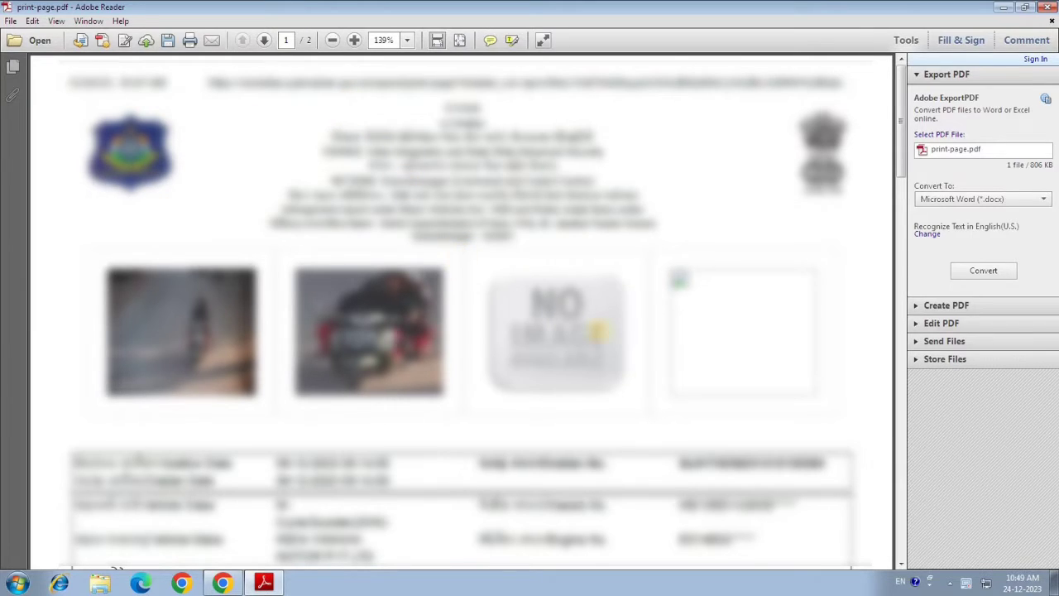
- In Chrome, search for echallan.parivahan.gov.in and open the eChallan site from the results
scroll(633, 335, "down", 5)
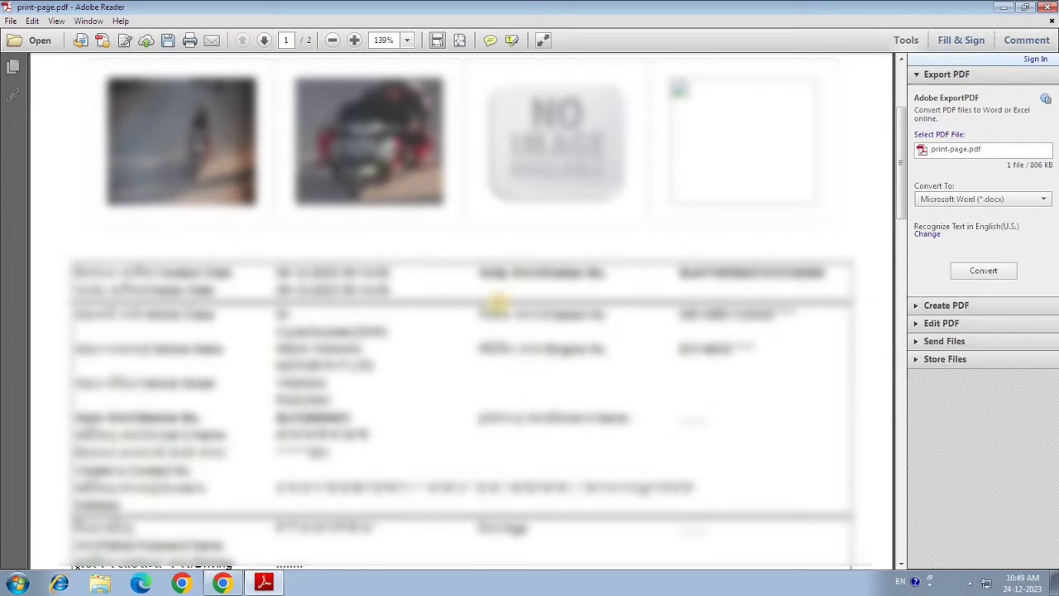
left_click(217, 583)
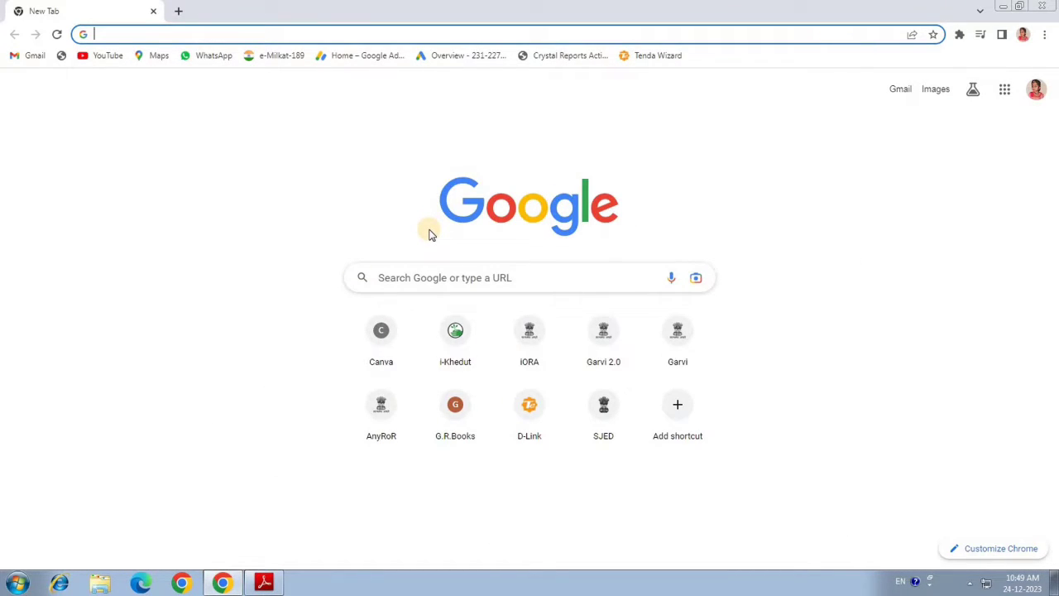
type("ech")
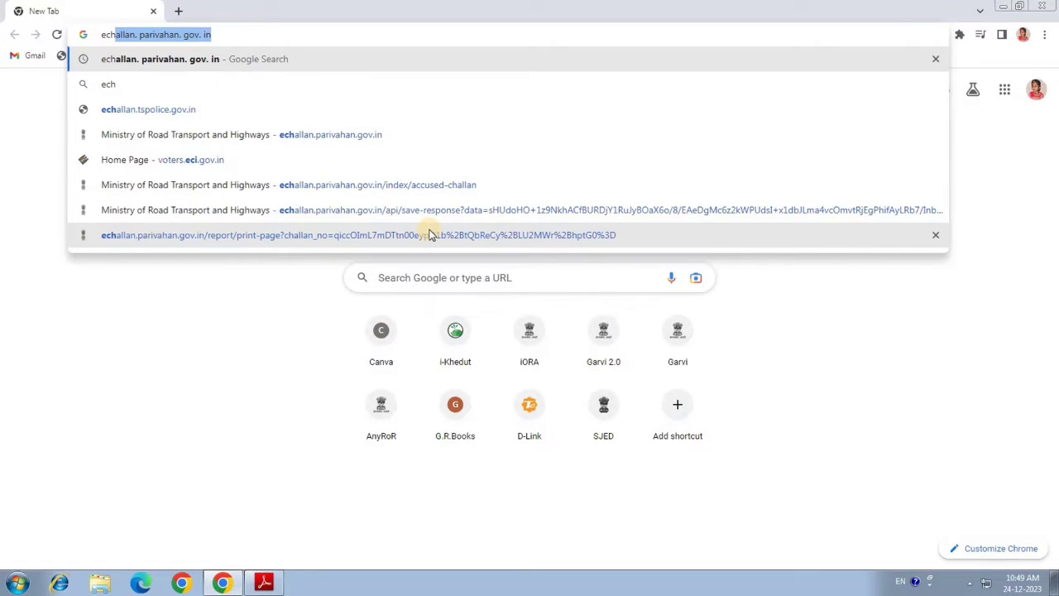
key("Return")
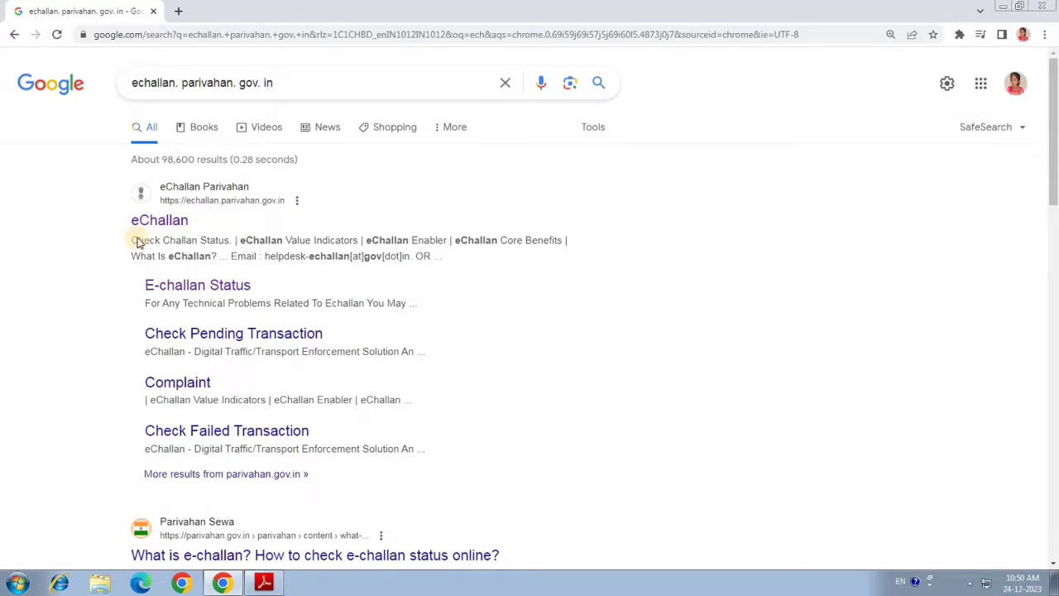
left_click(168, 217)
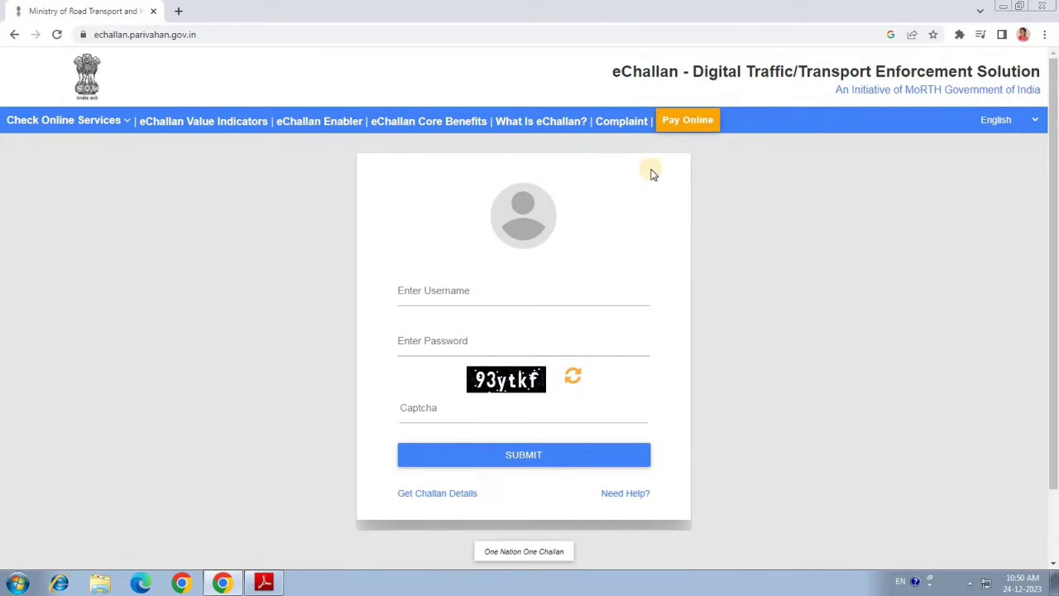
- Go to Pay Online to reach the Challan Details lookup page
left_click(689, 131)
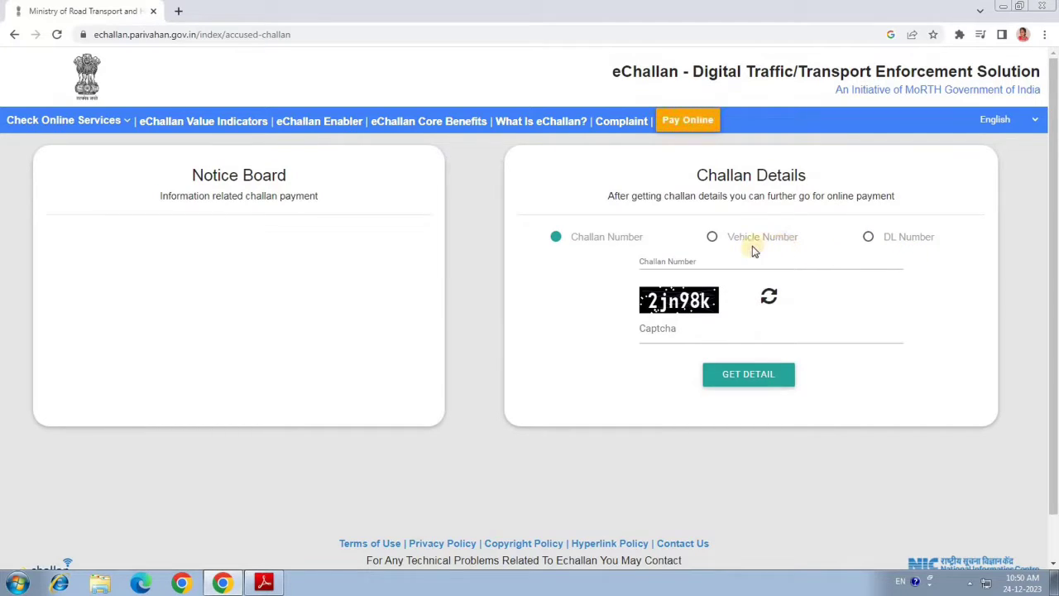
- Look up challans by vehicle number, with chassis digits 00000 and captcha 2jn98k
left_click(710, 238)
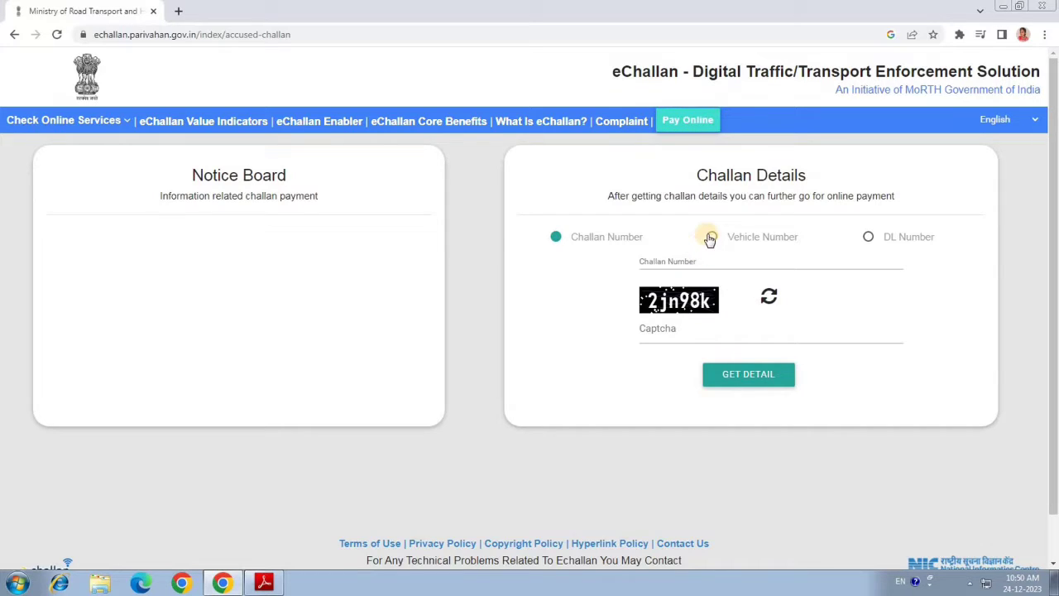
left_click(662, 276)
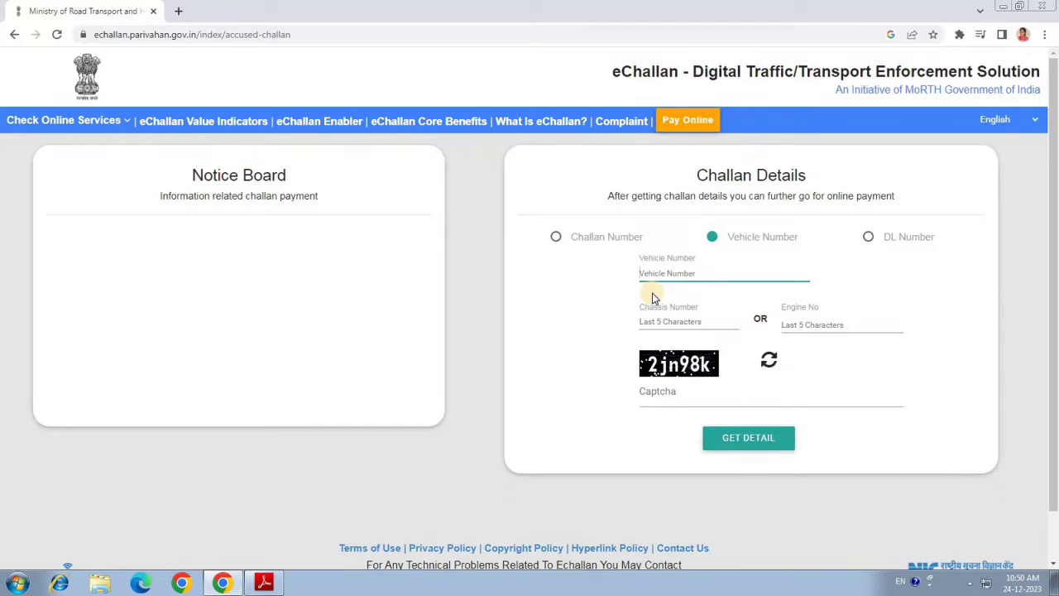
type("GJ1?????")
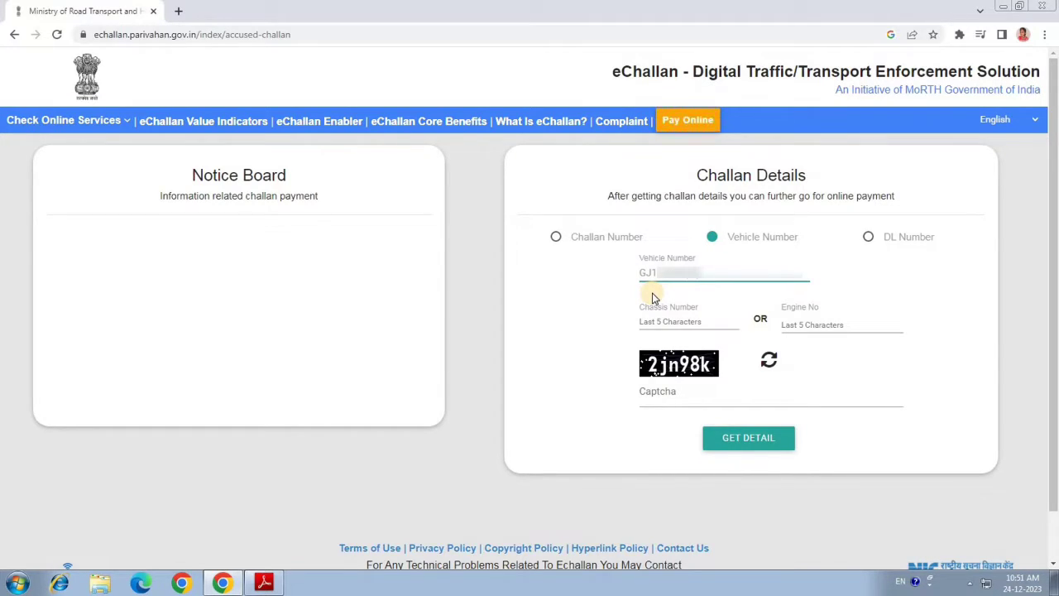
key("Tab")
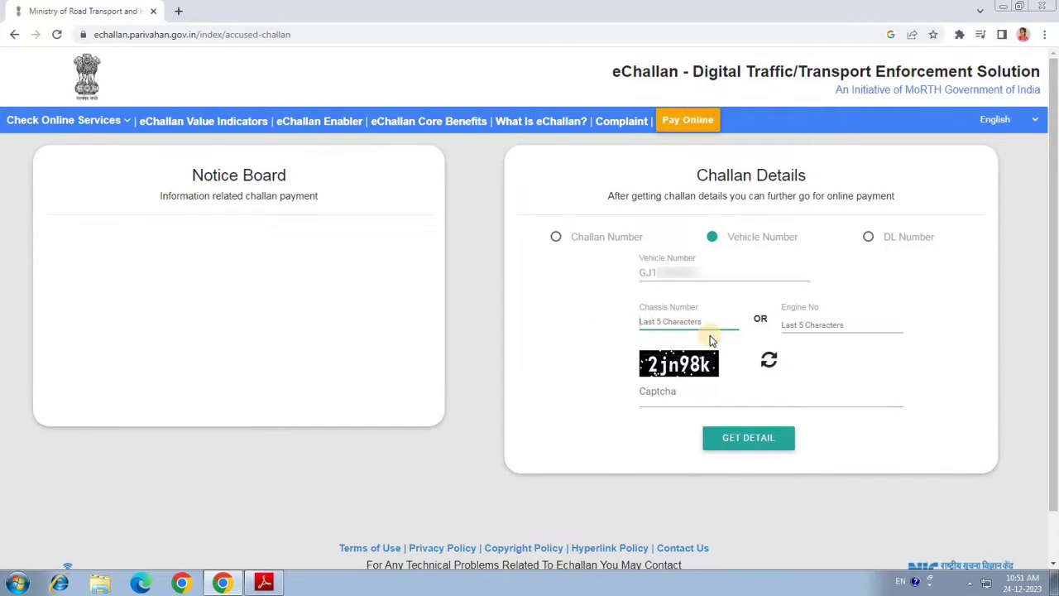
type("00000")
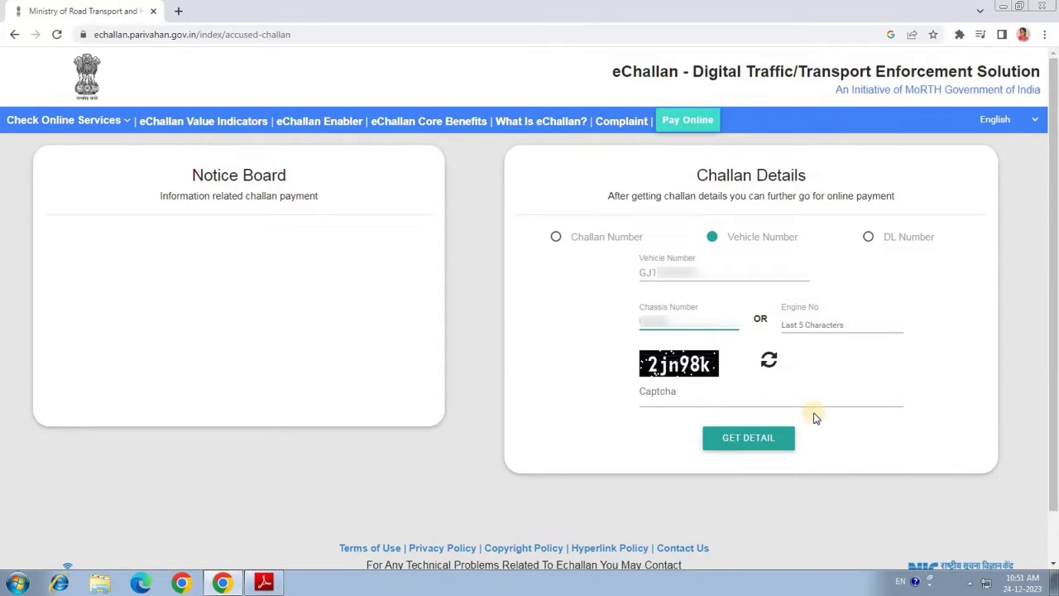
left_click(809, 323)
left_click(672, 401)
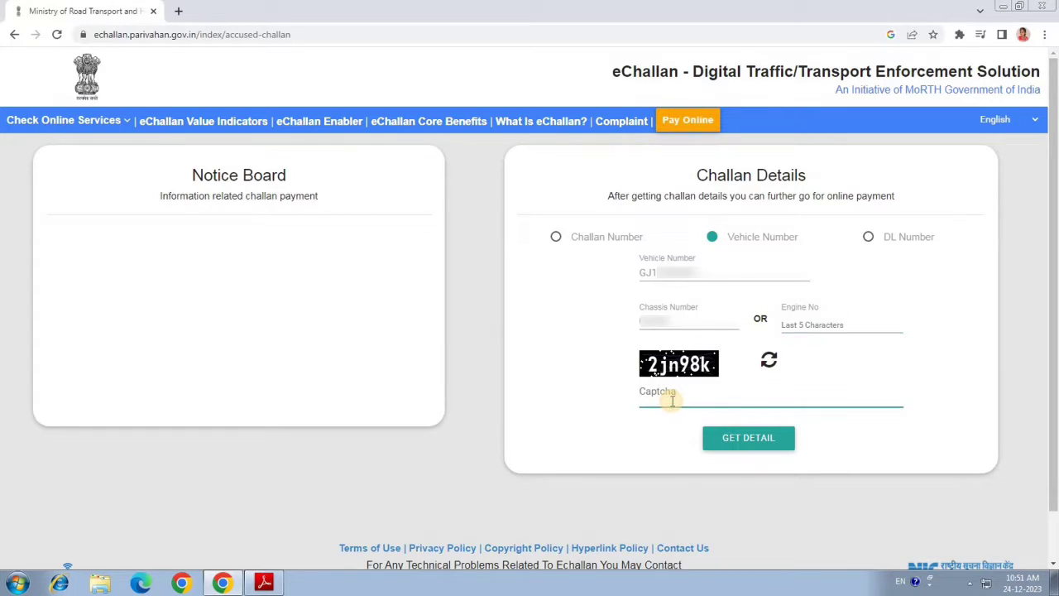
type("2jn98k")
left_click(777, 438)
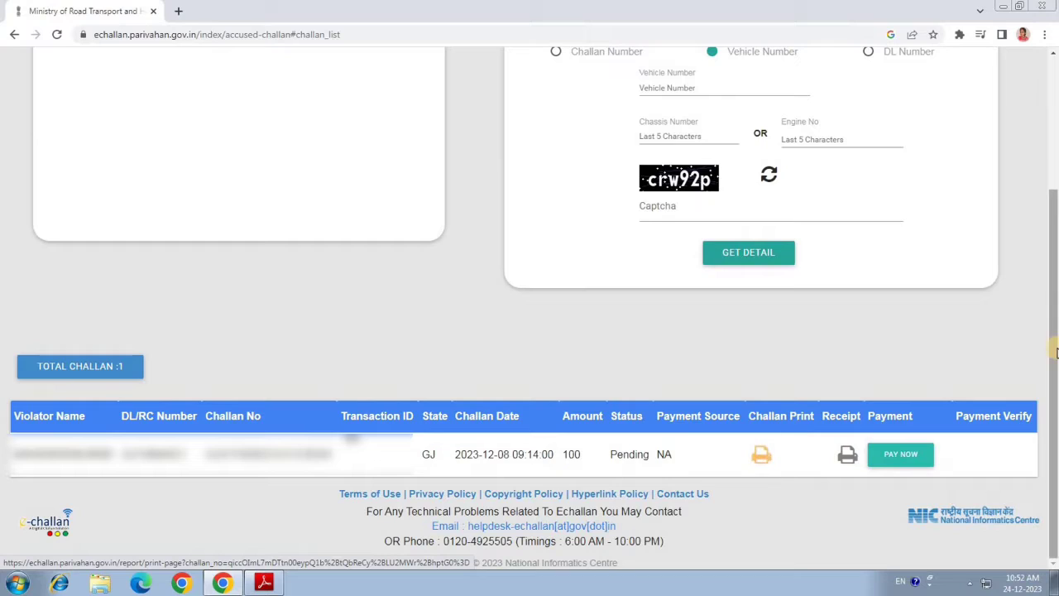
- Start paying the pending 100 challan dated 2023-12-08
left_click(885, 456)
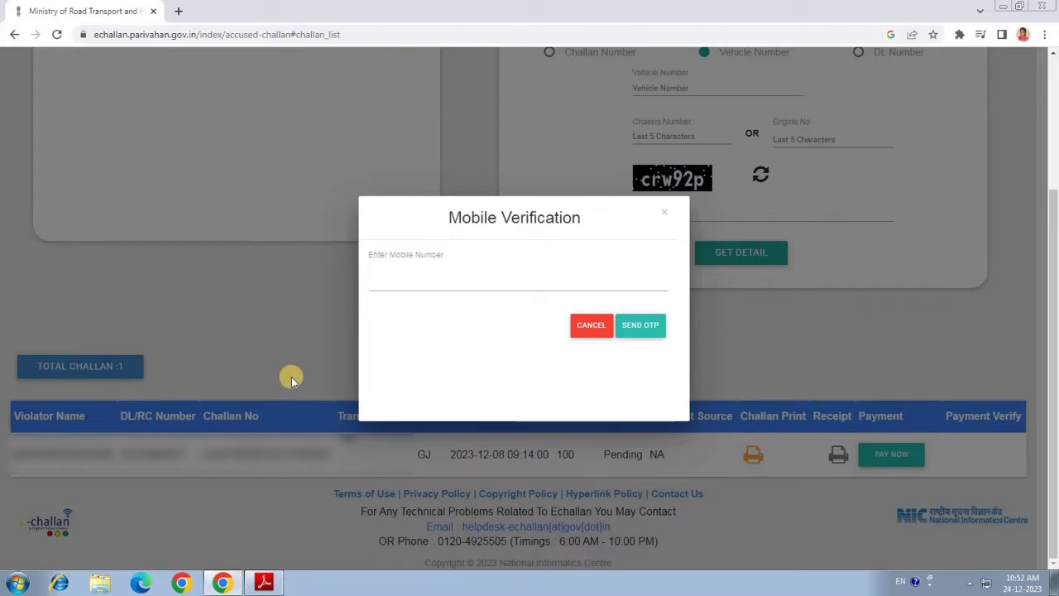
- Enter the mobile number, request an OTP, and submit the received OTP code
left_click(408, 275)
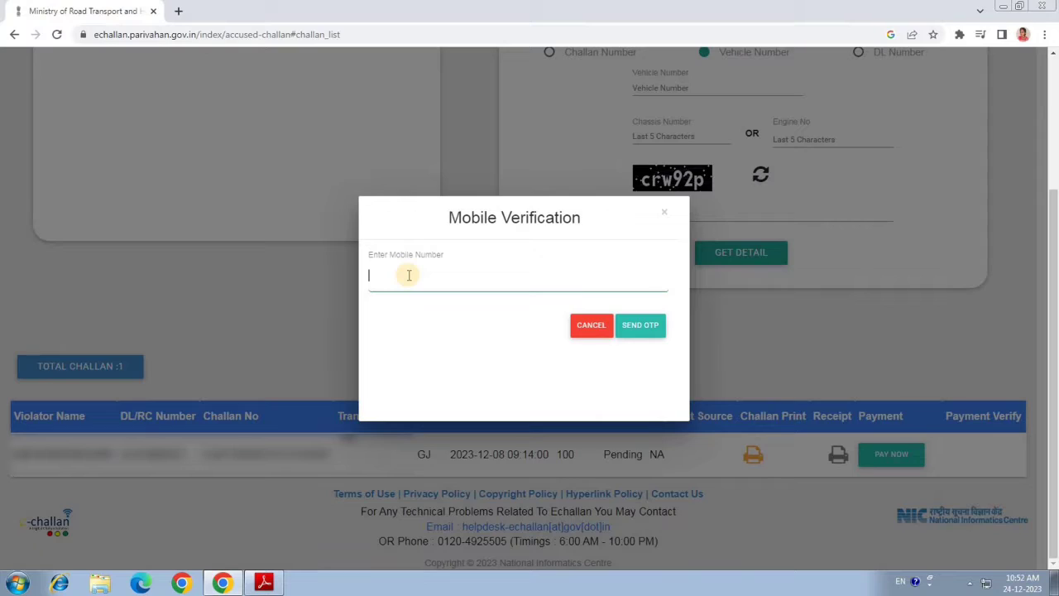
type("9987654")
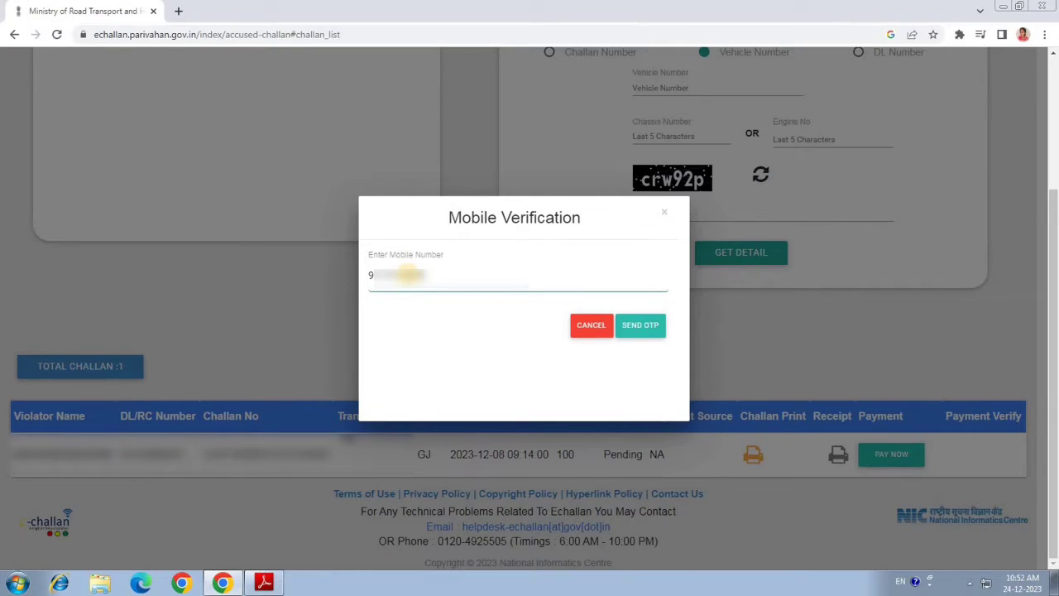
left_click(633, 329)
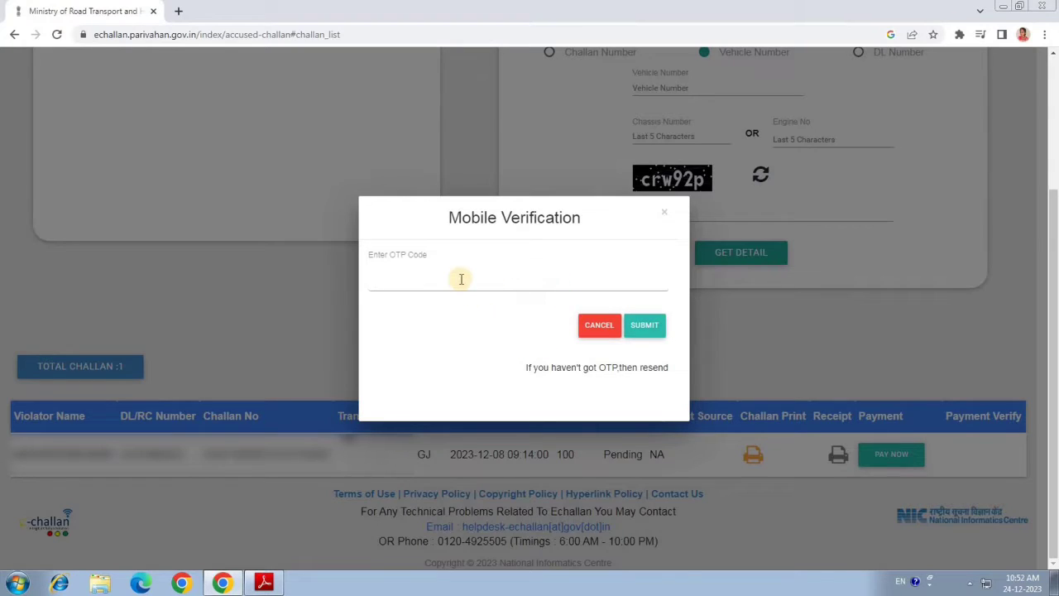
left_click(461, 278)
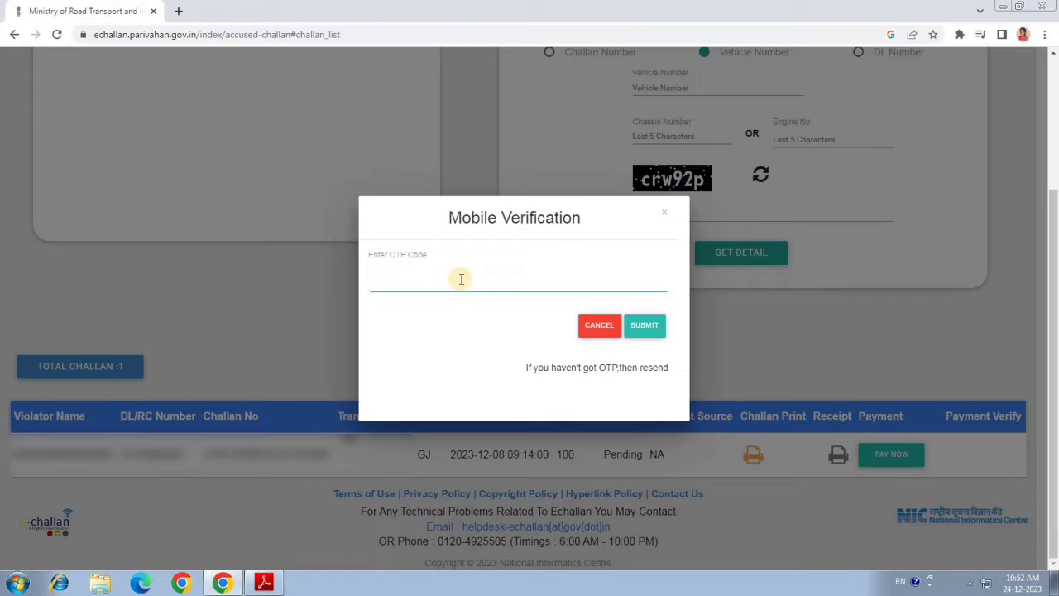
left_click(646, 330)
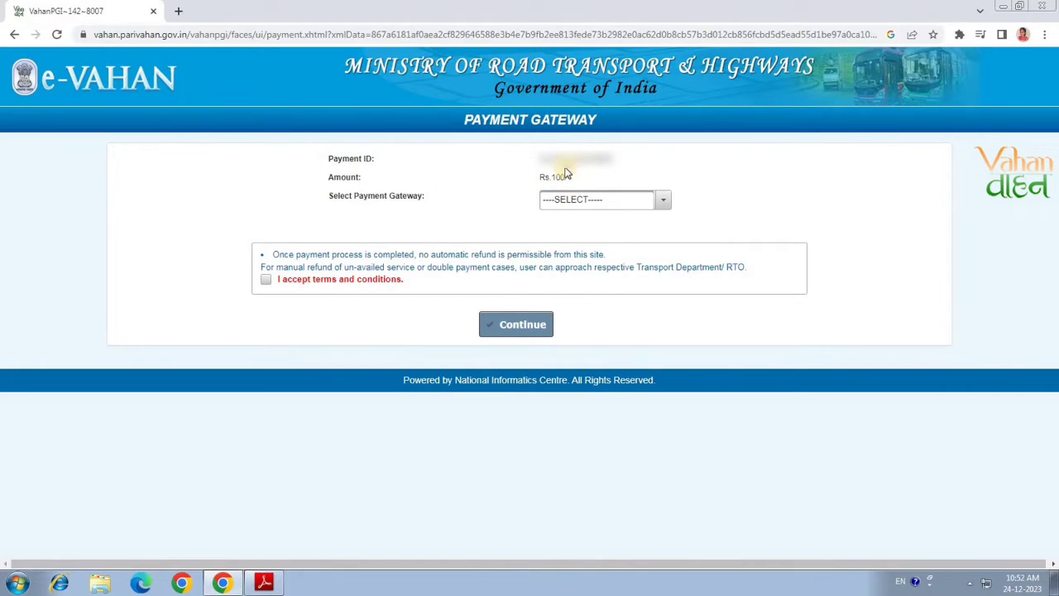
- Choose SBIePay (Multi Banking) as gateway, accept the terms and continue
left_click(556, 205)
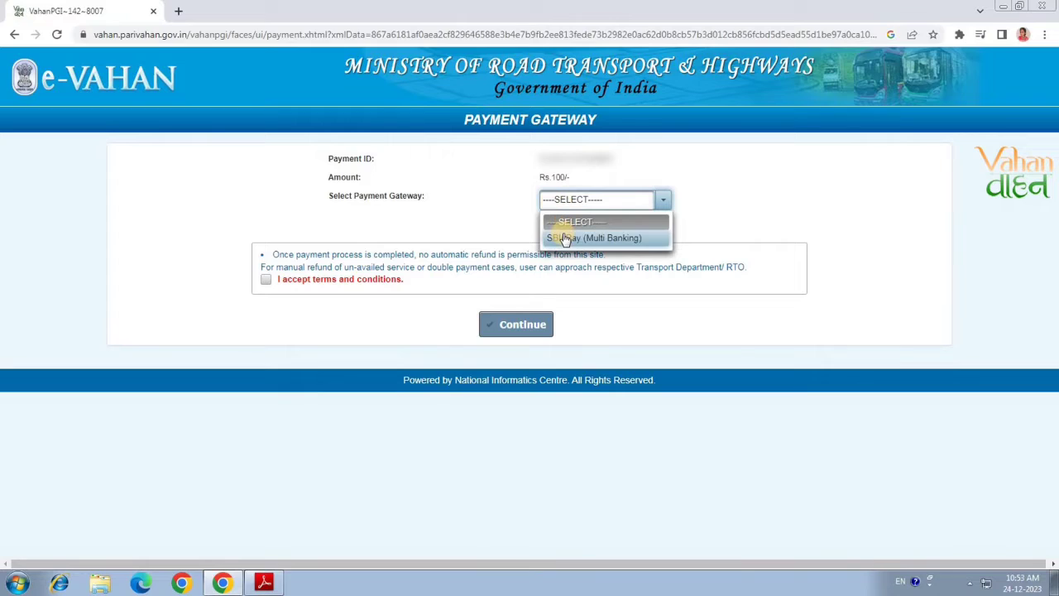
left_click(565, 239)
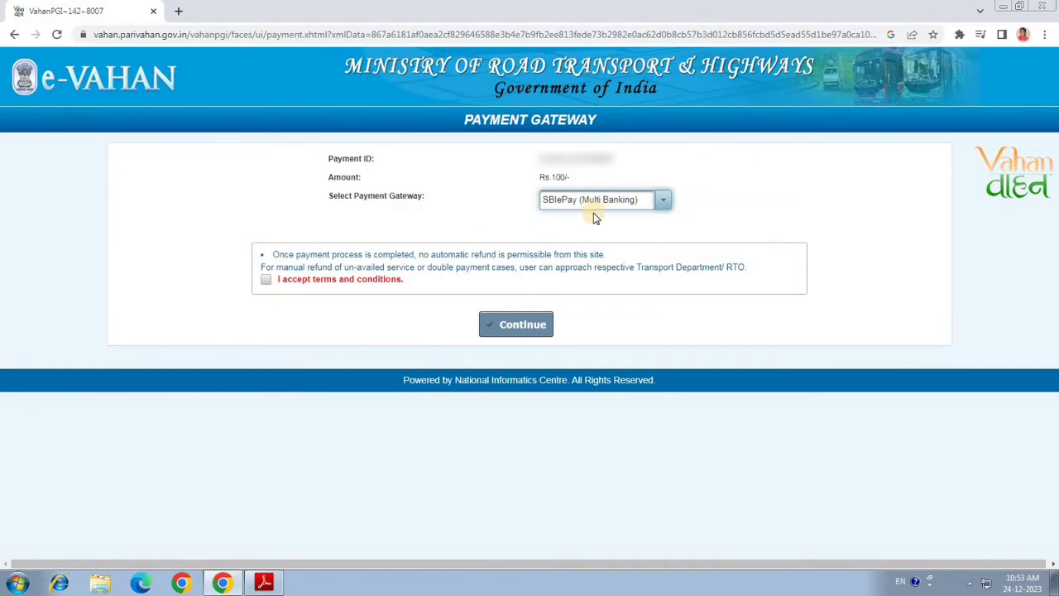
left_click(266, 280)
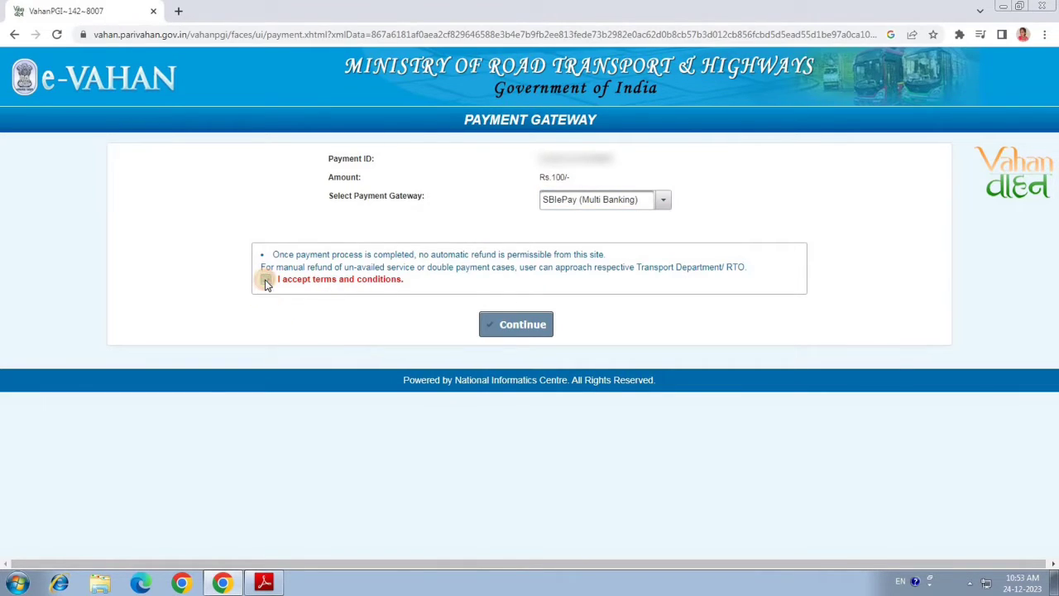
left_click(522, 331)
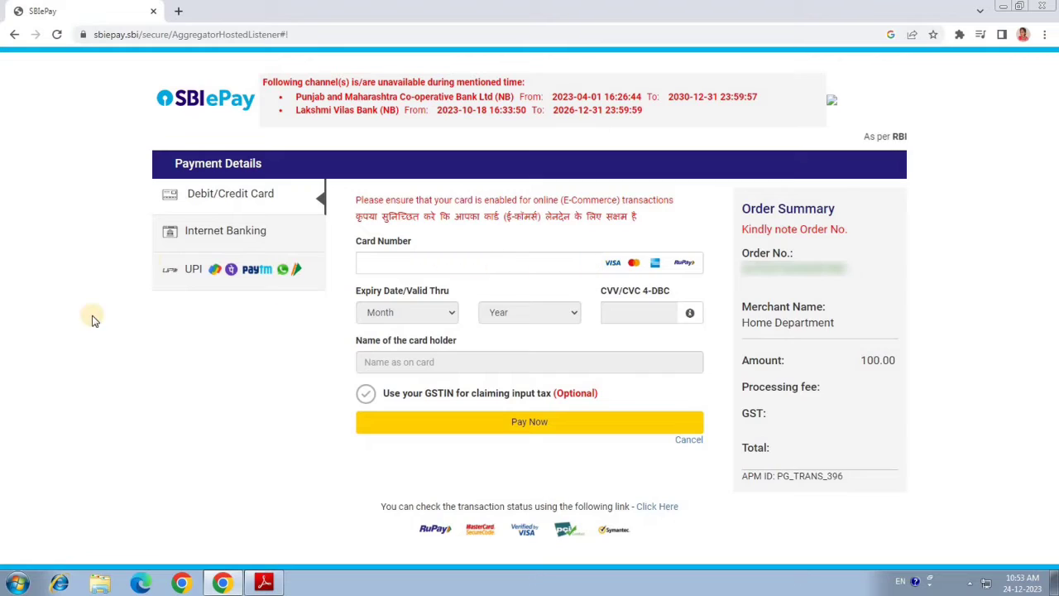
- Pay the 100.00 amount by UPI QR and generate the QR code
left_click(205, 267)
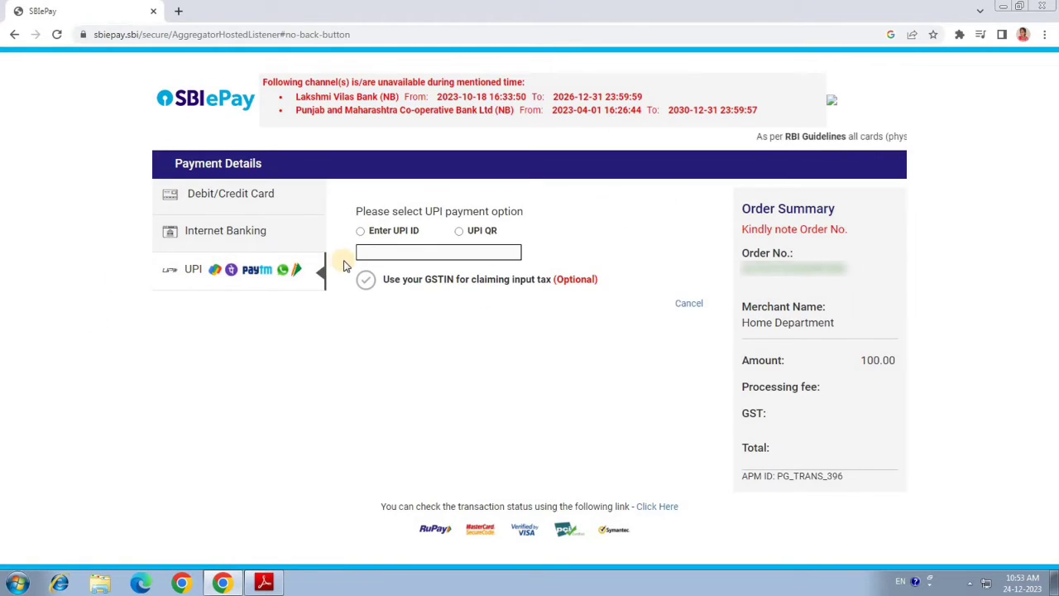
left_click(225, 204)
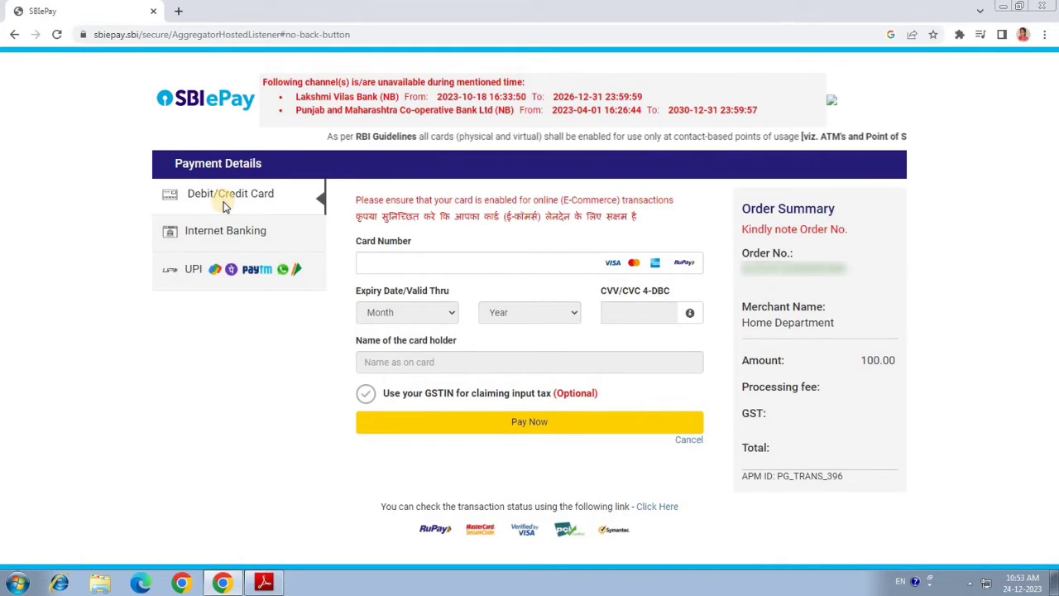
left_click(190, 273)
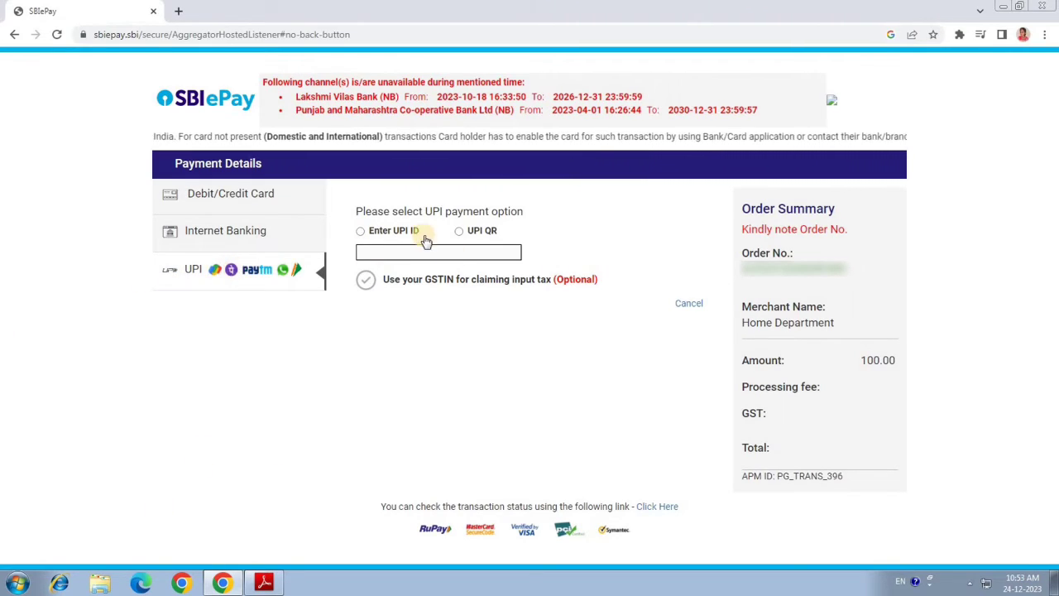
left_click(467, 233)
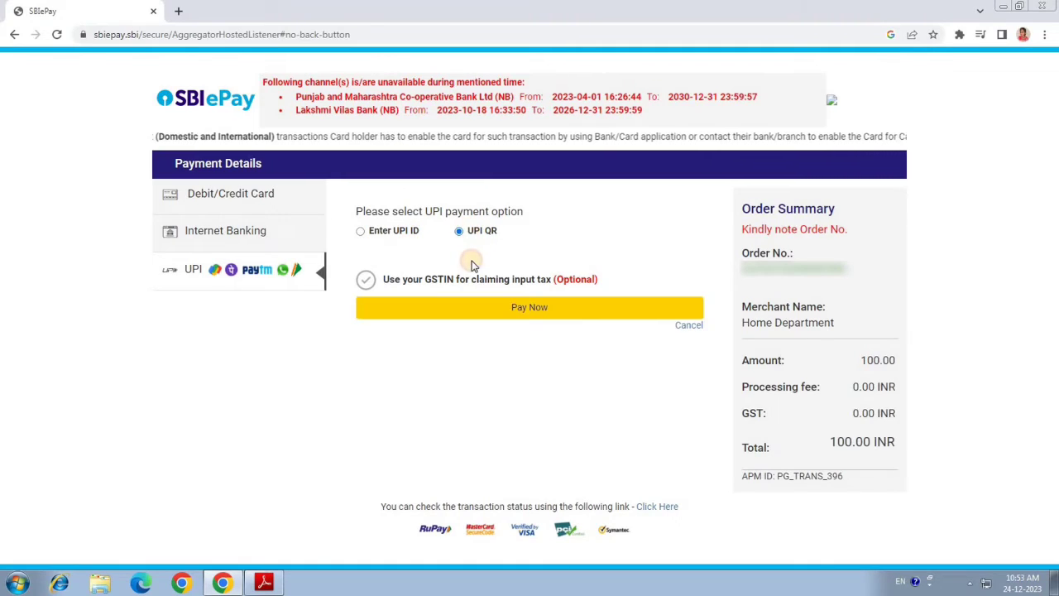
left_click(518, 306)
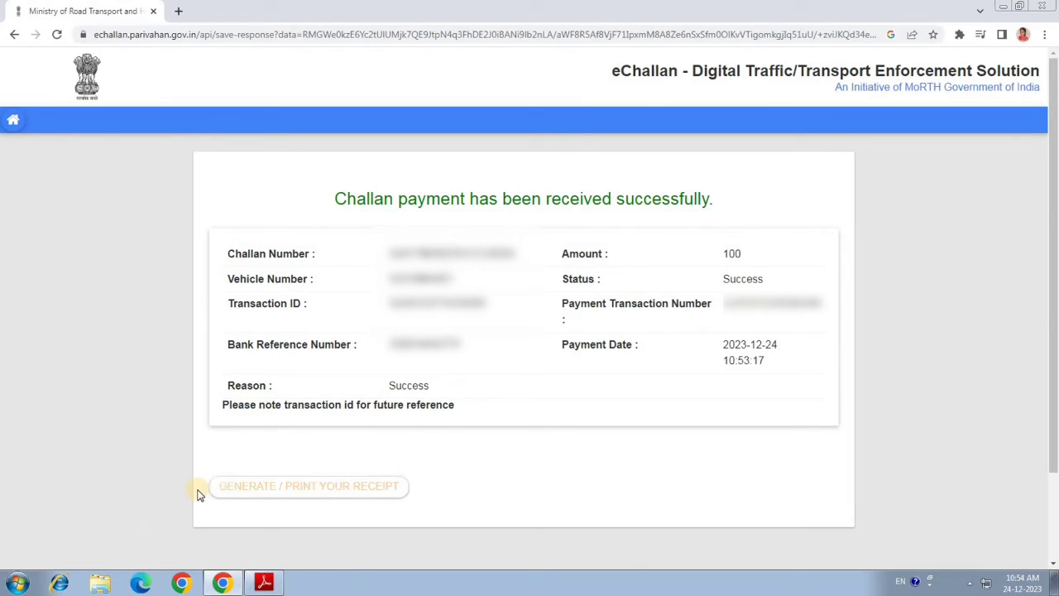
- Generate the payment receipt, opening it in a new tab's print dialog
left_click(308, 488)
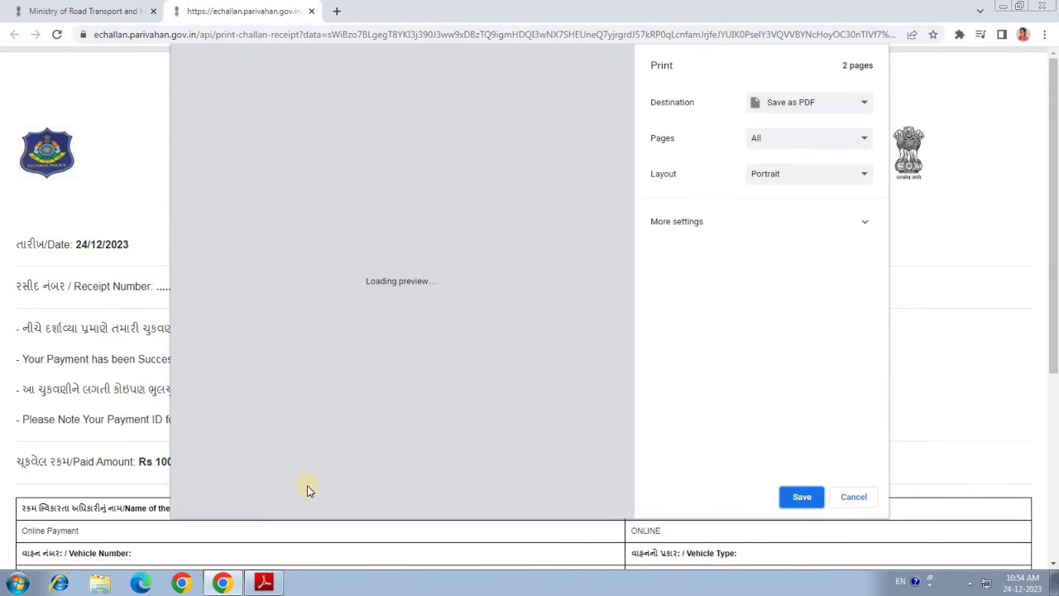